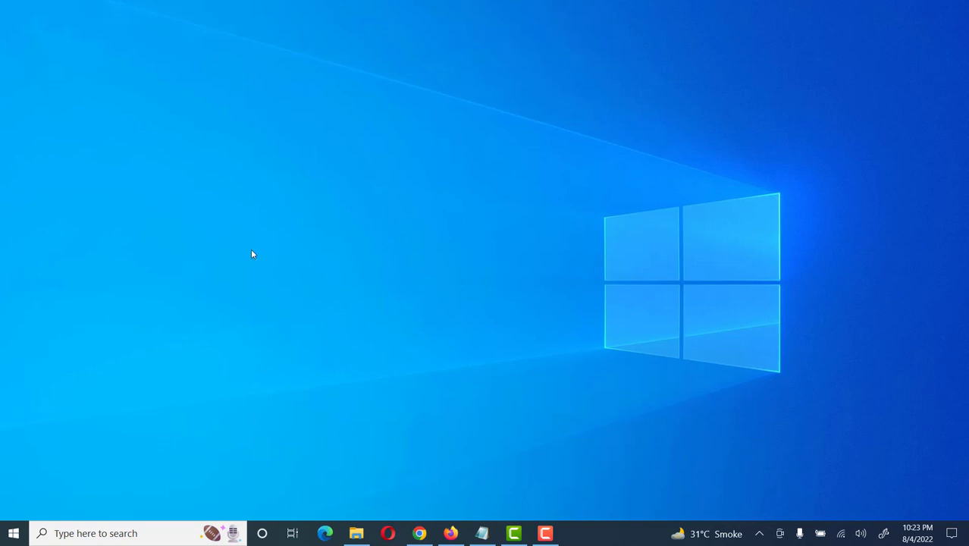
- Try to open USB Drive (E:) from This PC in File Explorer and dismiss the resulting dialog
click(356, 534)
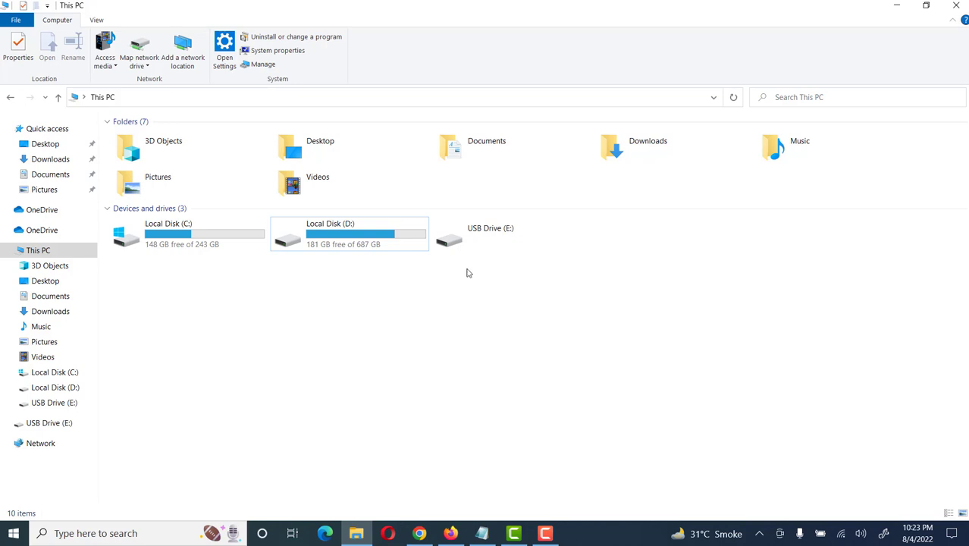
click(474, 237)
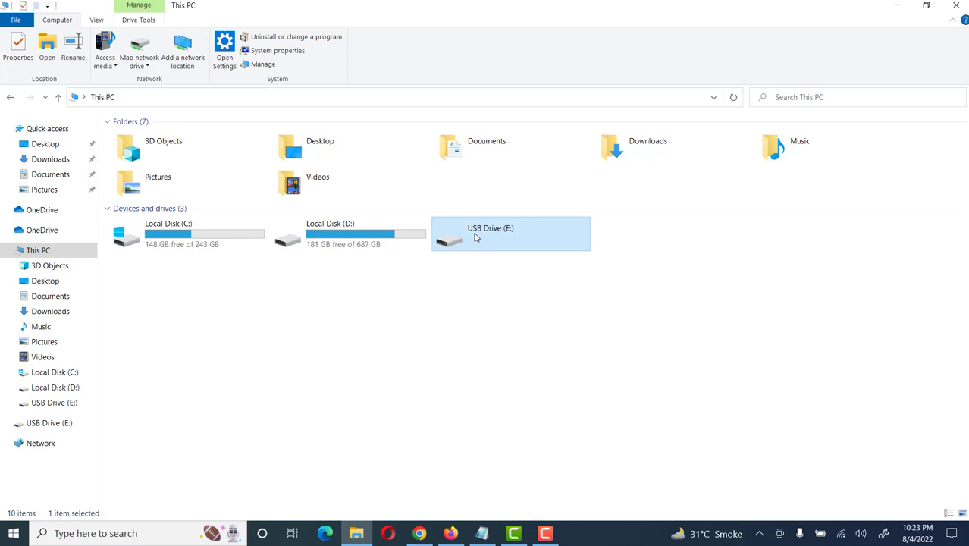
double_click(475, 237)
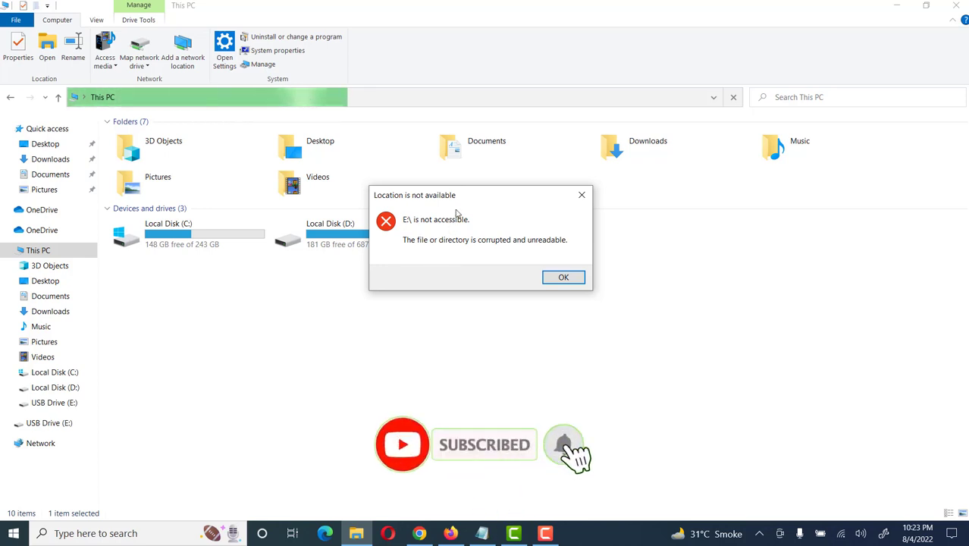
drag(465, 197, 452, 266)
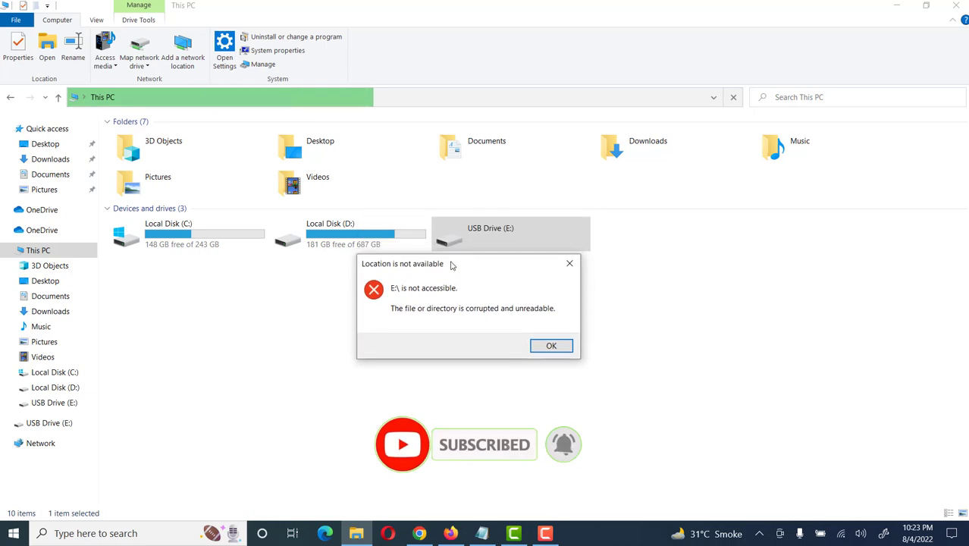
click(551, 348)
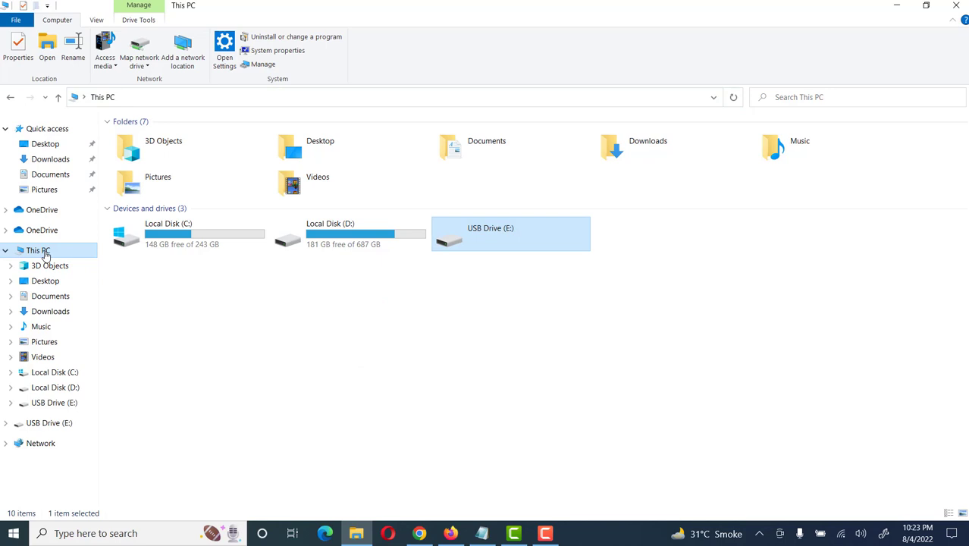
- Open Disk Management in Computer Management and examine the USB drive's entry, Disk 1, and its E: volume
right_click(46, 256)
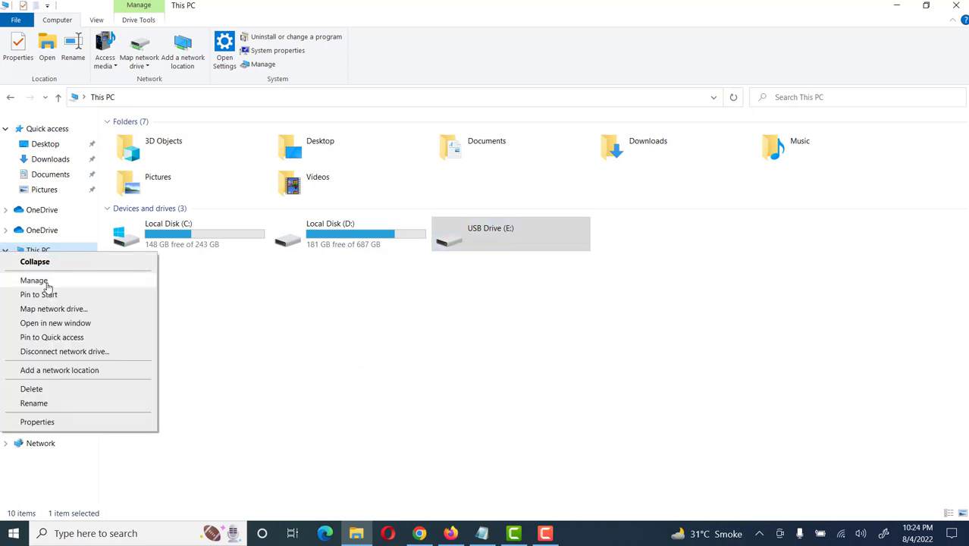
click(34, 281)
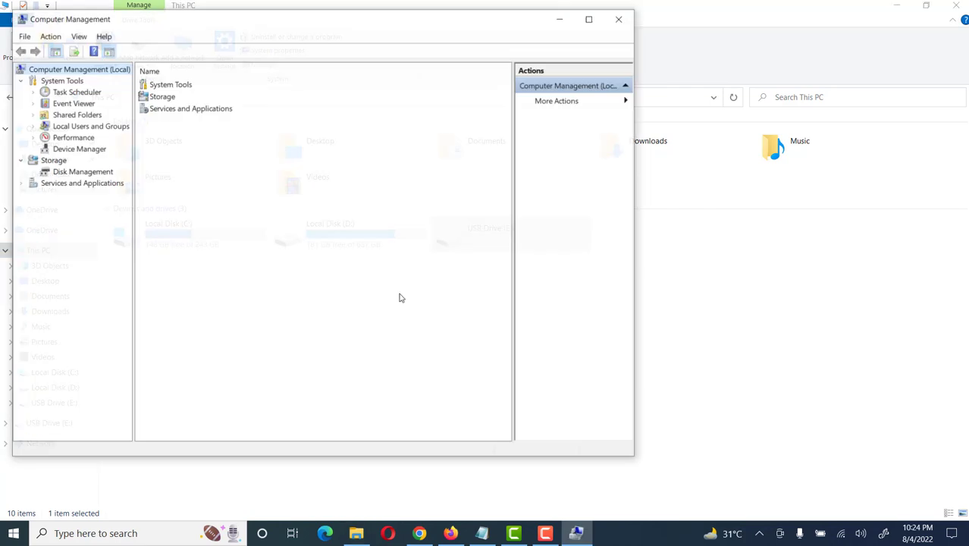
click(76, 173)
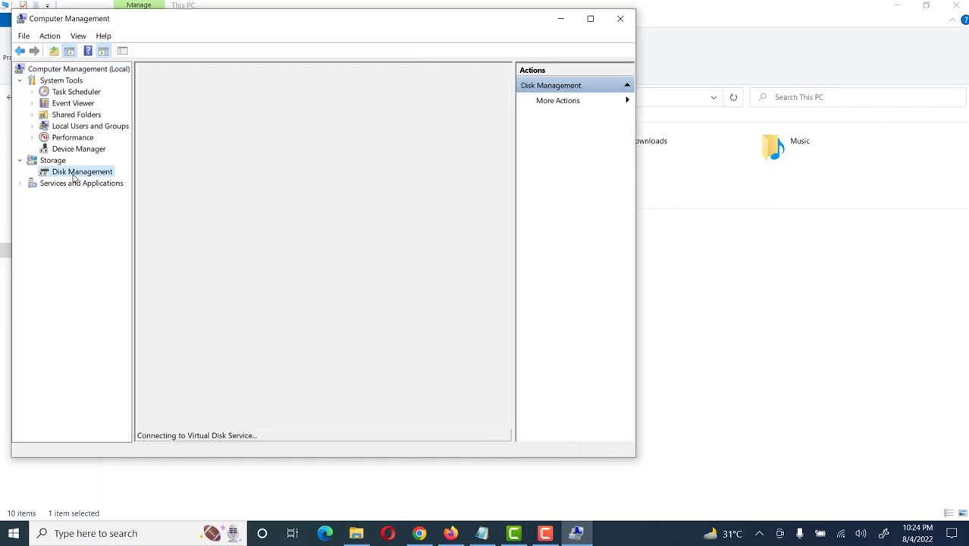
click(592, 19)
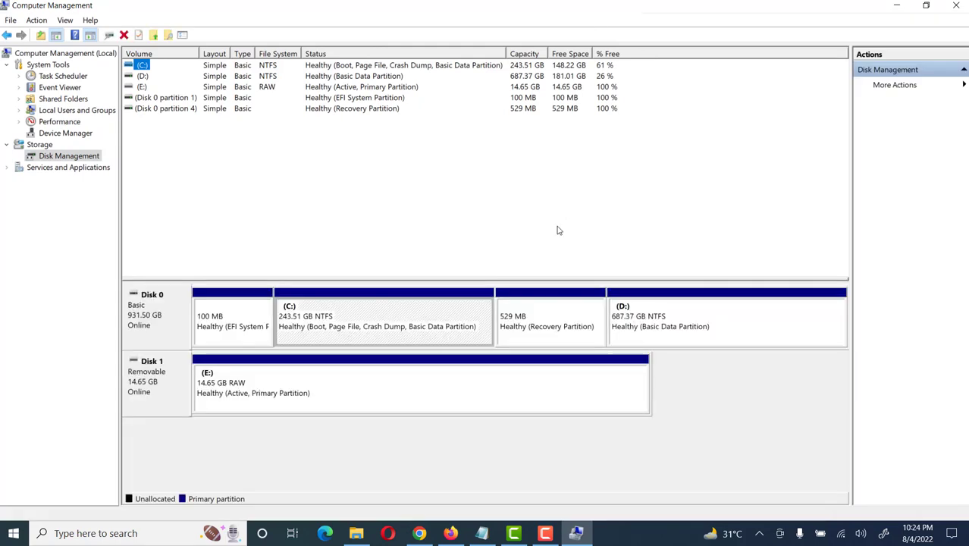
click(166, 383)
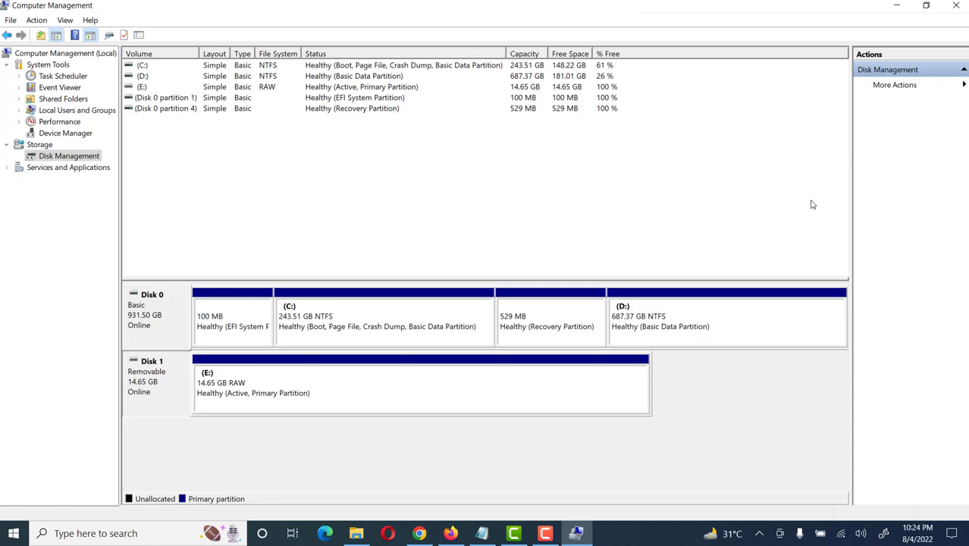
click(904, 10)
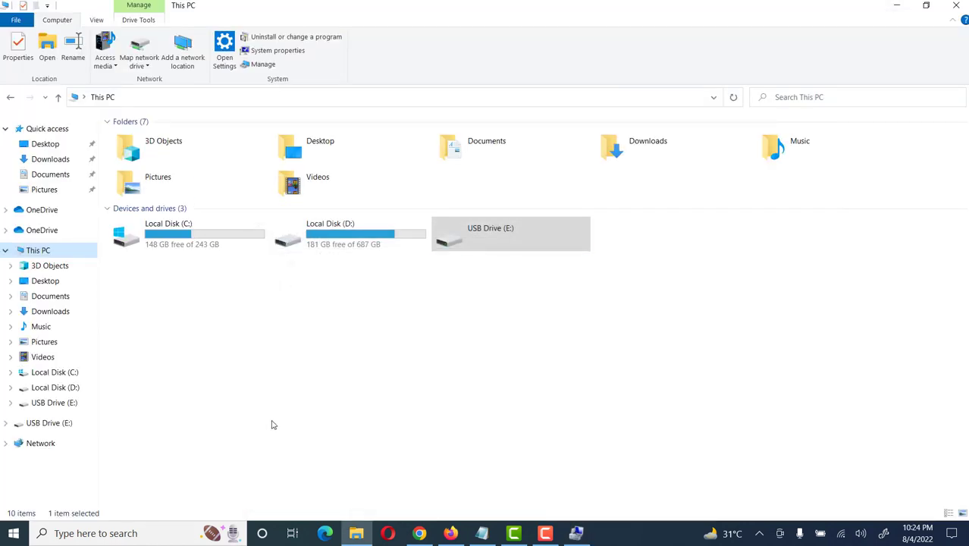
- Search Windows for cmd and launch Command Prompt as administrator, placing its window over the desktop
click(76, 534)
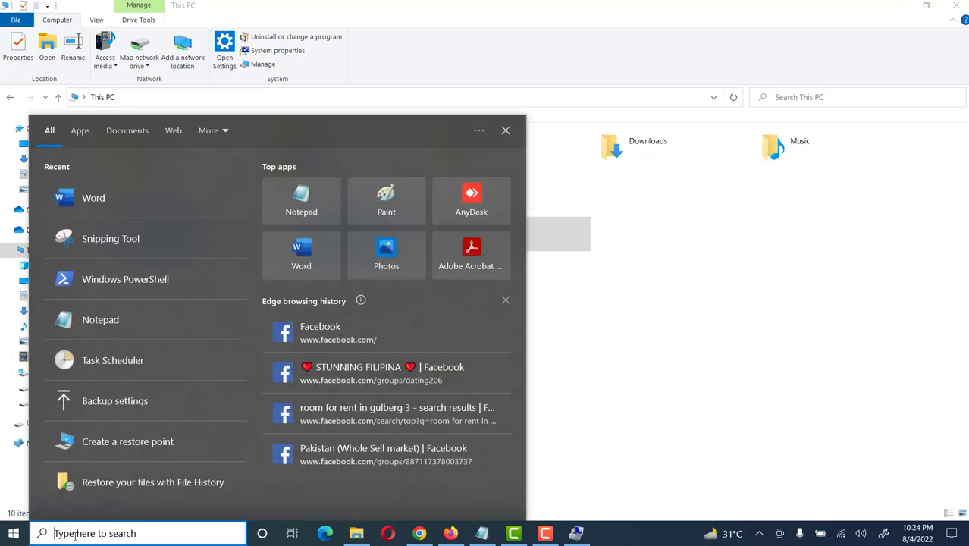
text(cm)
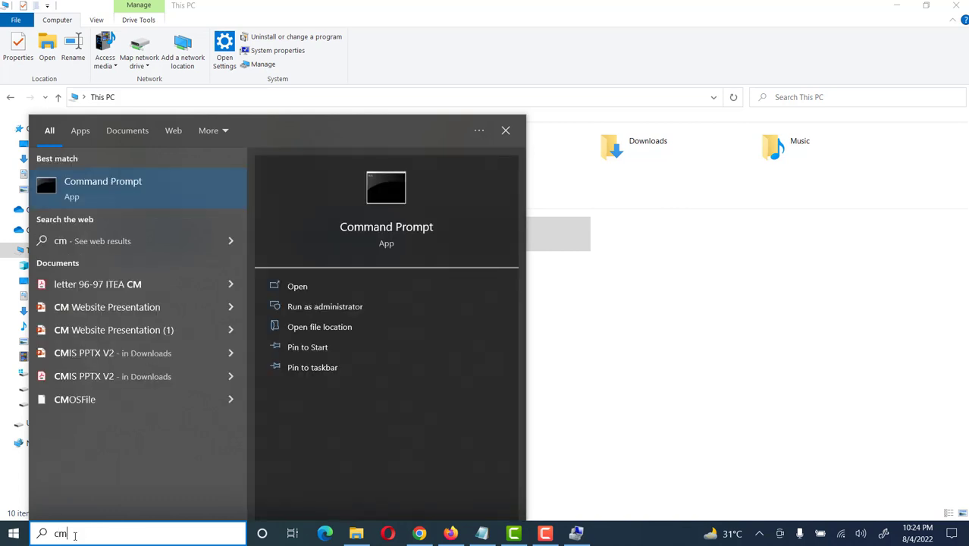
text(d)
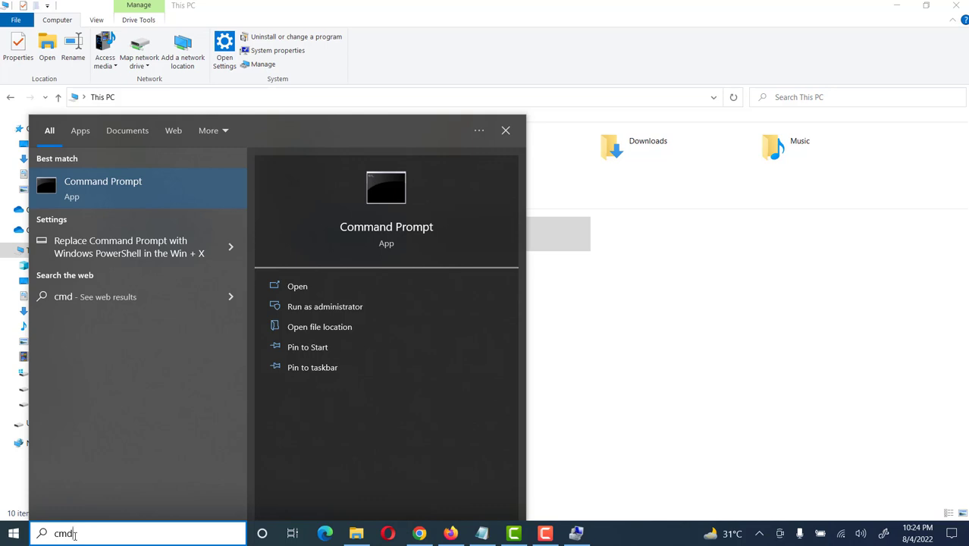
right_click(121, 186)
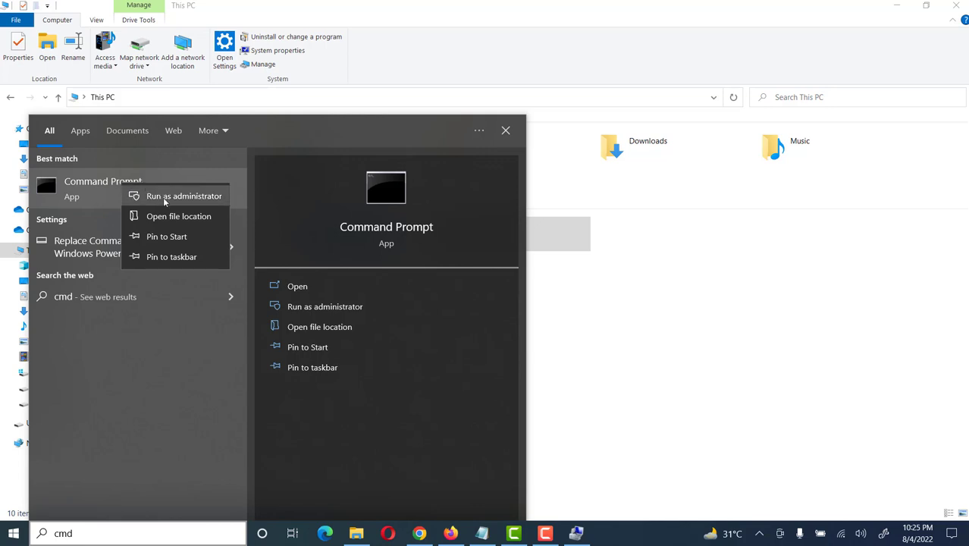
key(Escape)
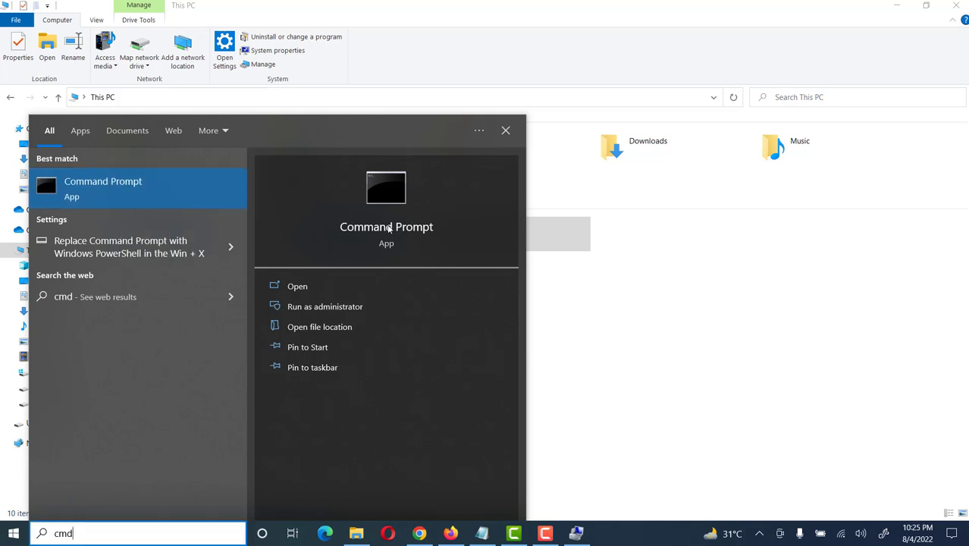
click(387, 227)
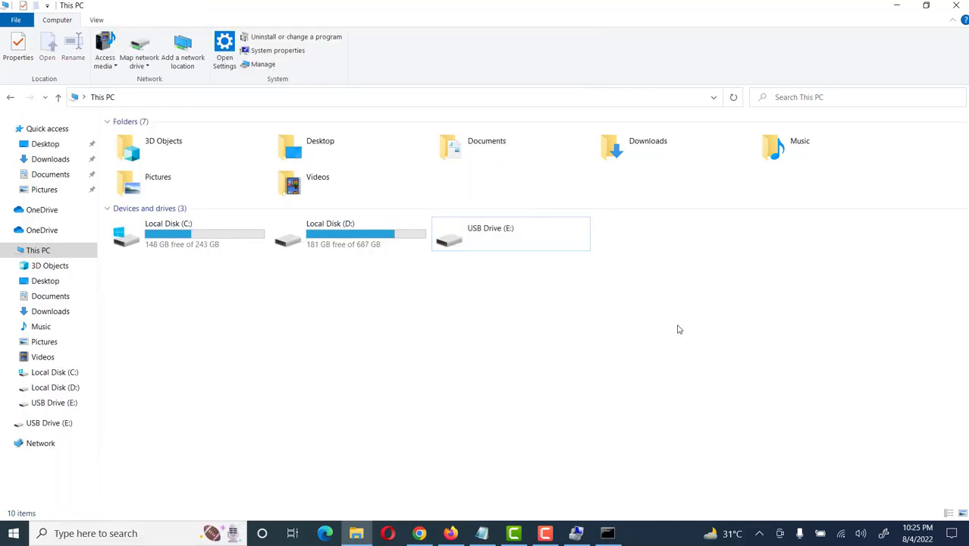
click(608, 534)
drag(363, 41, 603, 39)
click(210, 72)
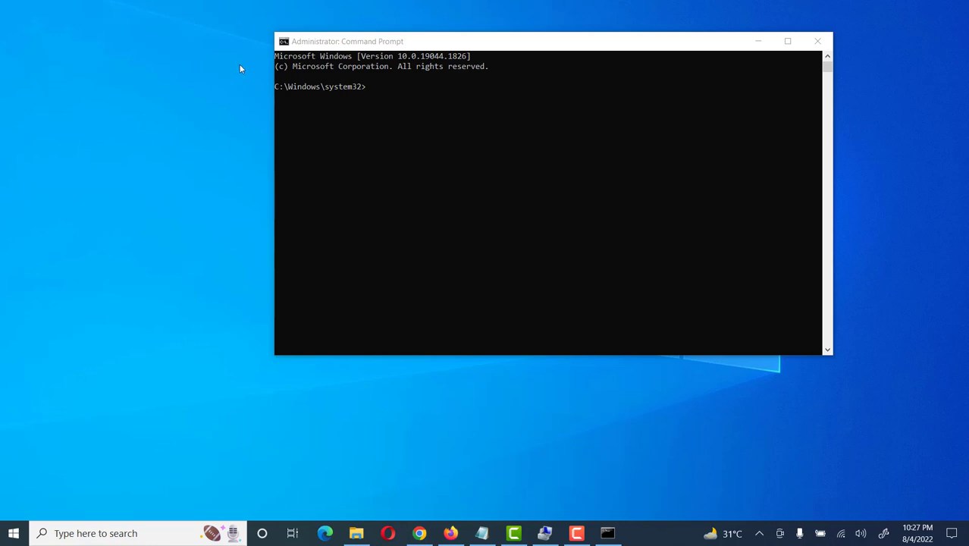
drag(564, 45, 515, 47)
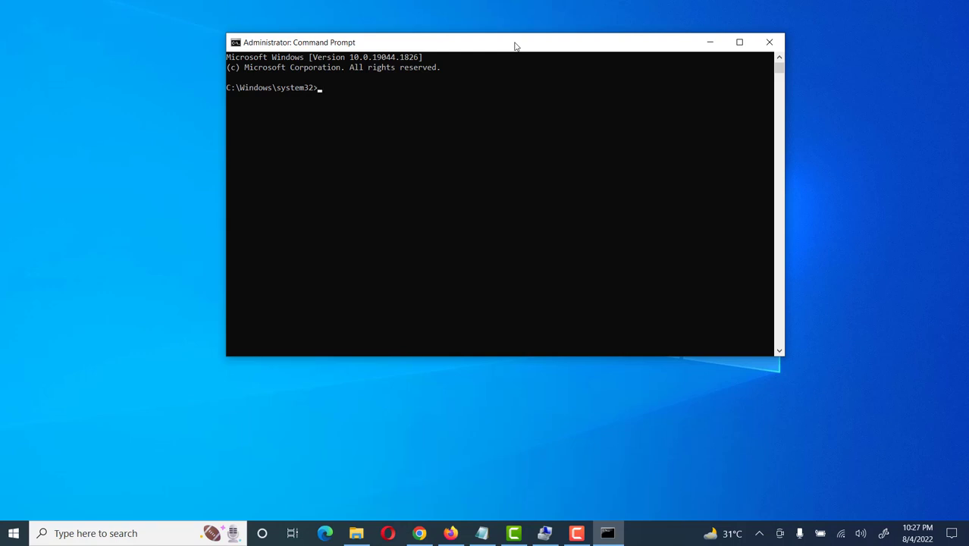
- Start diskpart in Command Prompt and list the disks connected to the computer
text(diskpart)
key(Return)
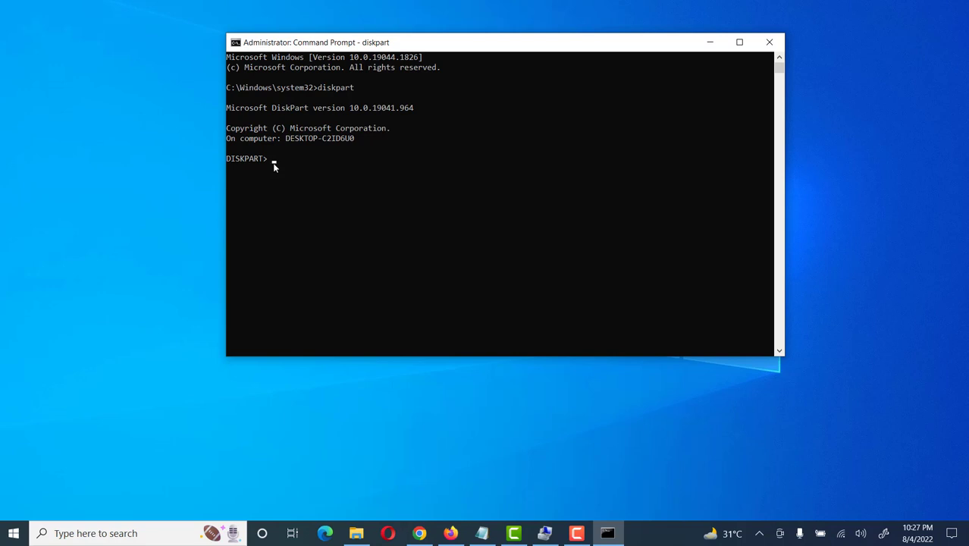
text(disk)
key(Return)
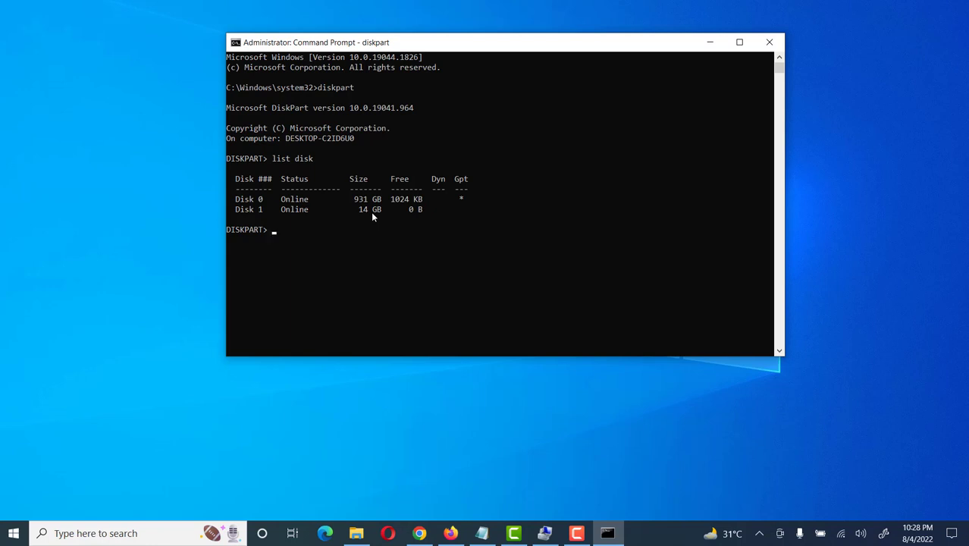
- Clean disk 1 with diskpart and create a primary partition on it
text(select disk)
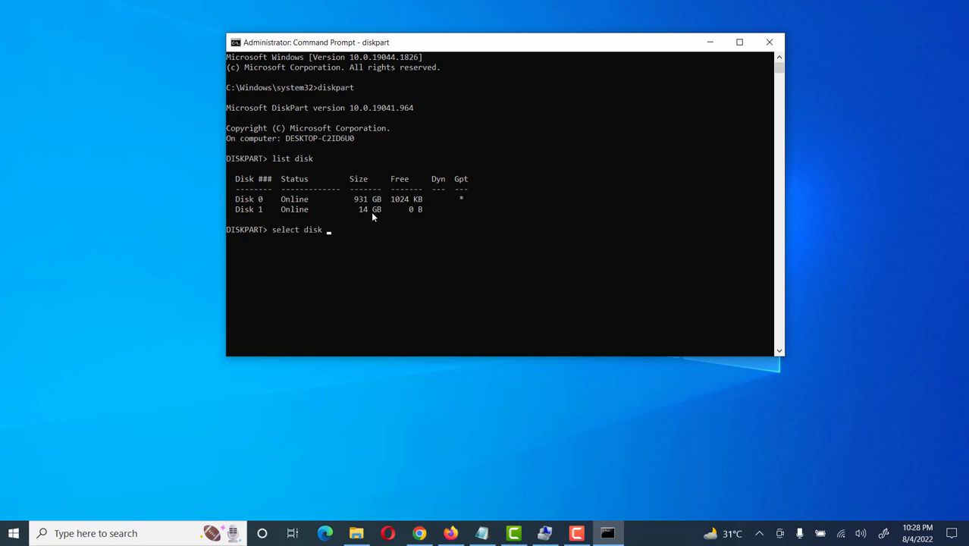
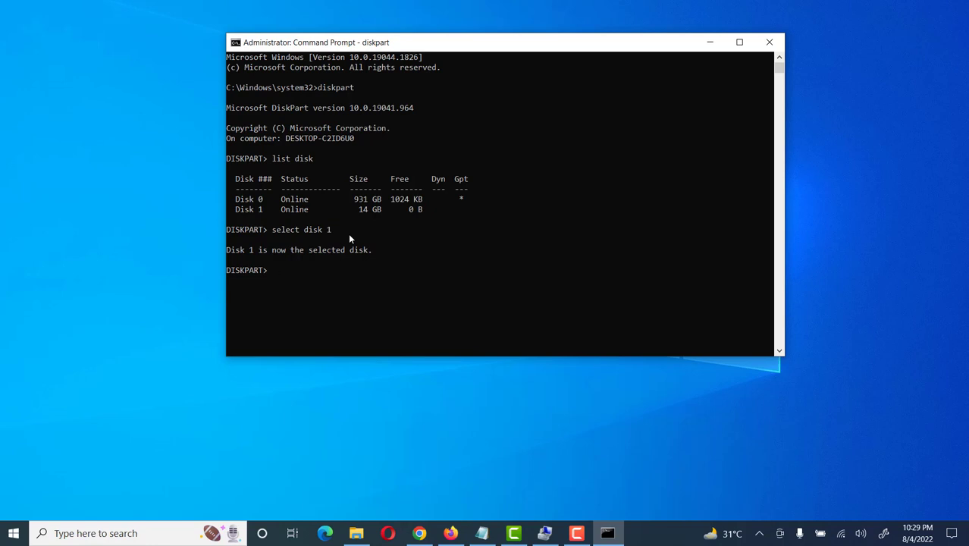
text(clean)
key(Return)
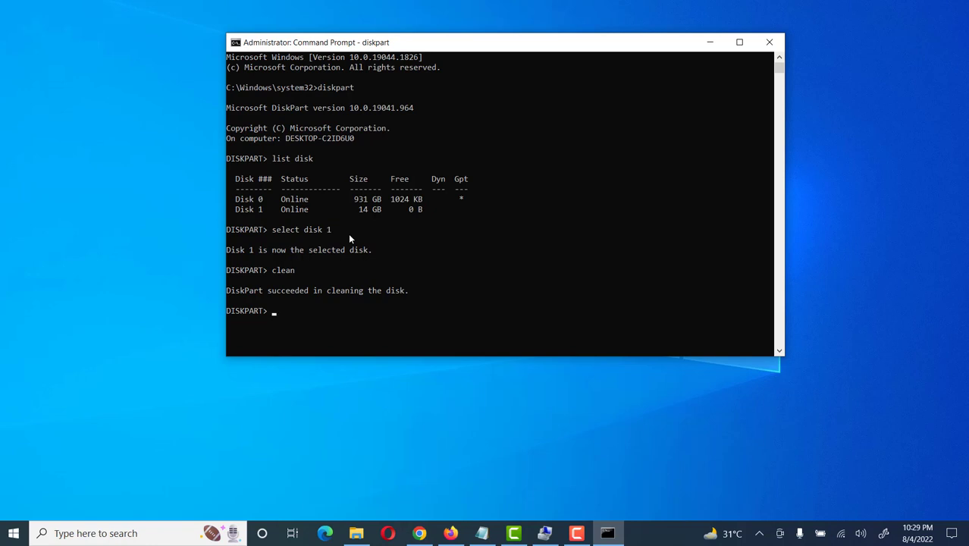
text(create partition primary)
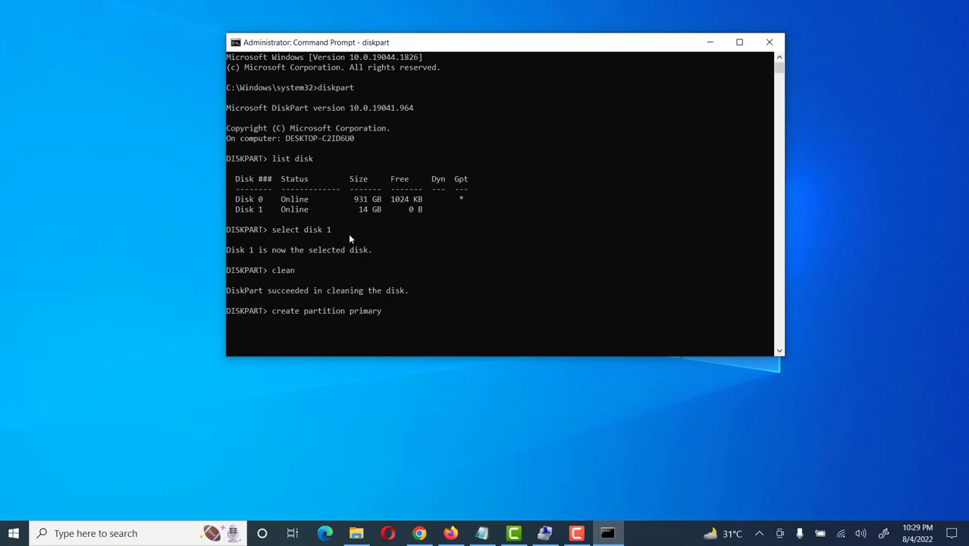
key(Return)
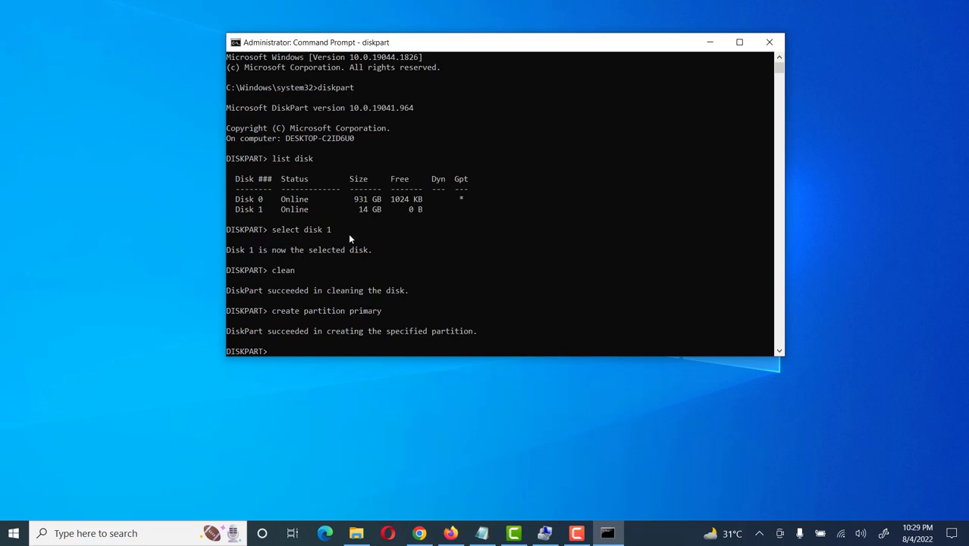
- Format the new primary partition with the fat32 file system using a full format
text(format fs=)
text(fat32)
key(Return)
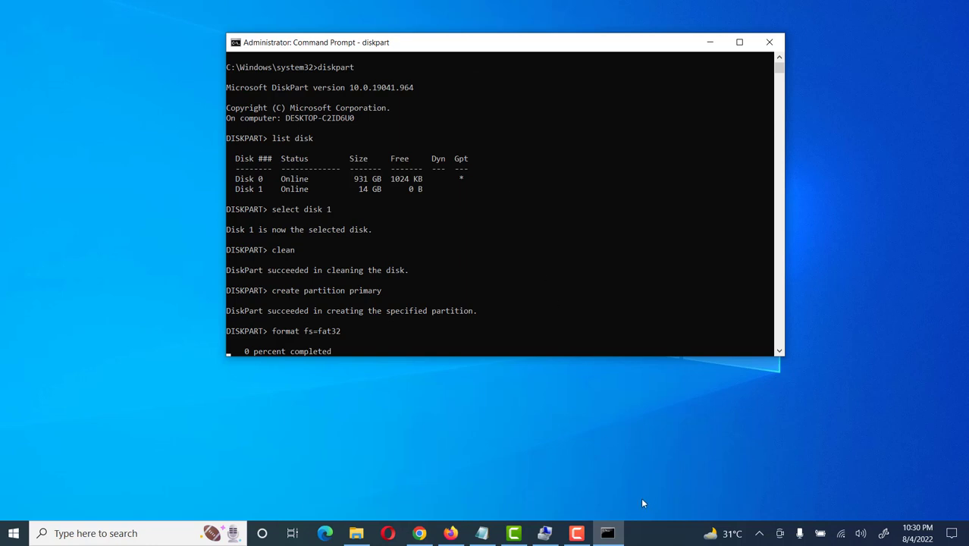
click(577, 534)
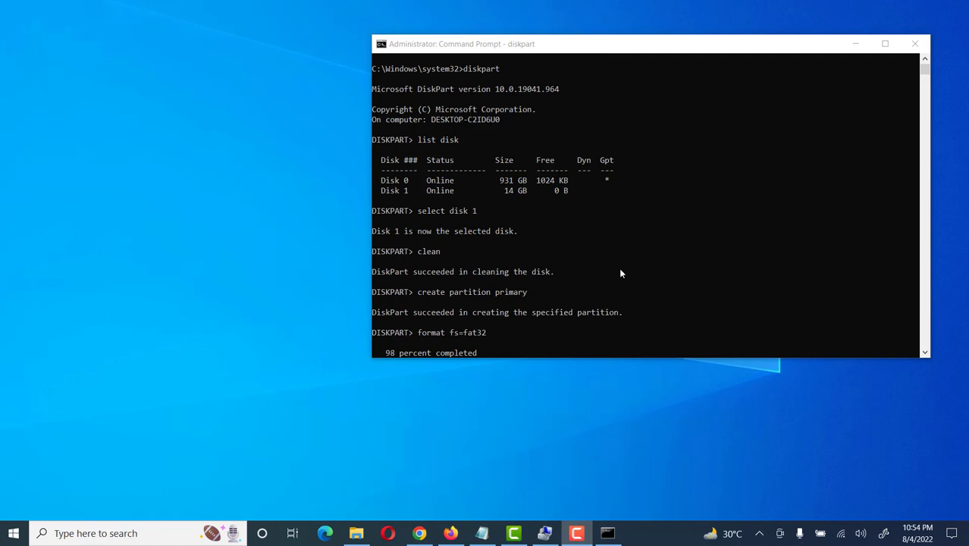
drag(505, 45, 400, 114)
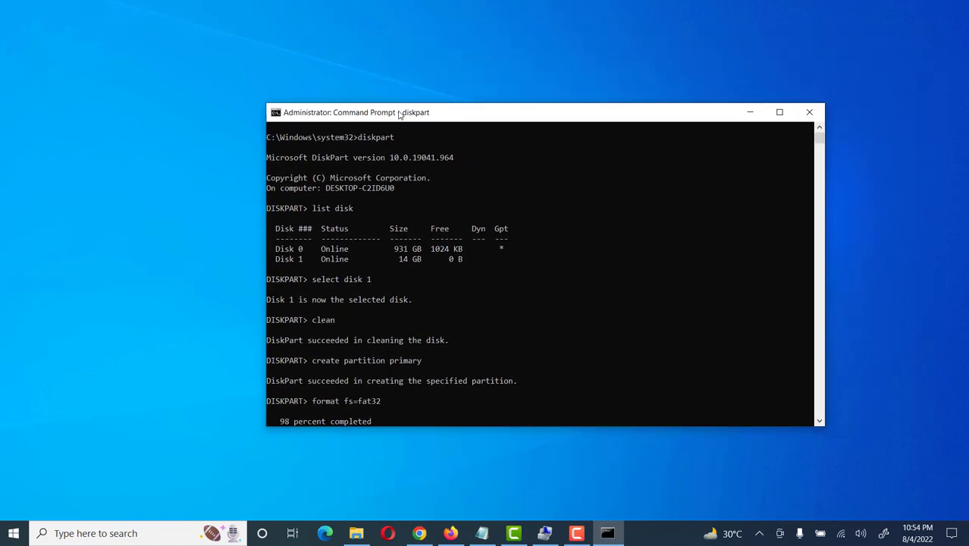
click(189, 78)
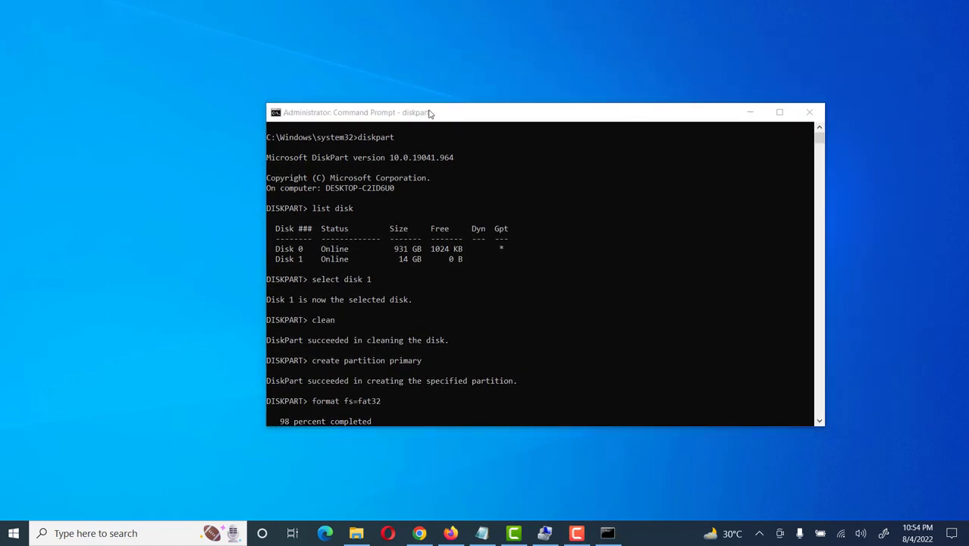
drag(459, 115, 421, 53)
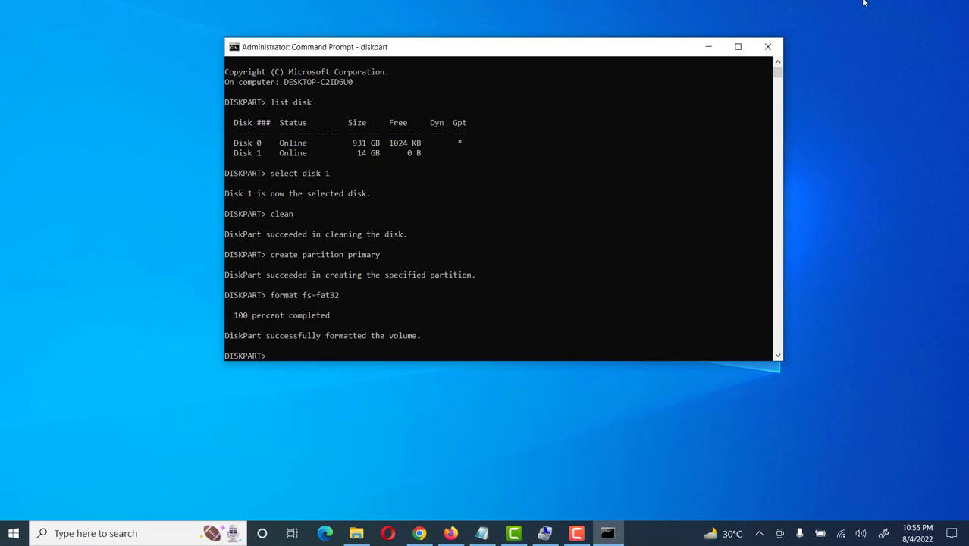
- Quick-format the partition as NTFS with the label "Data Drive"
key(Up)
key(BackSpace)
key(BackSpace)
key(BackSpace)
key(BackSpace)
key(BackSpace)
text(NTFS)
text(quick)
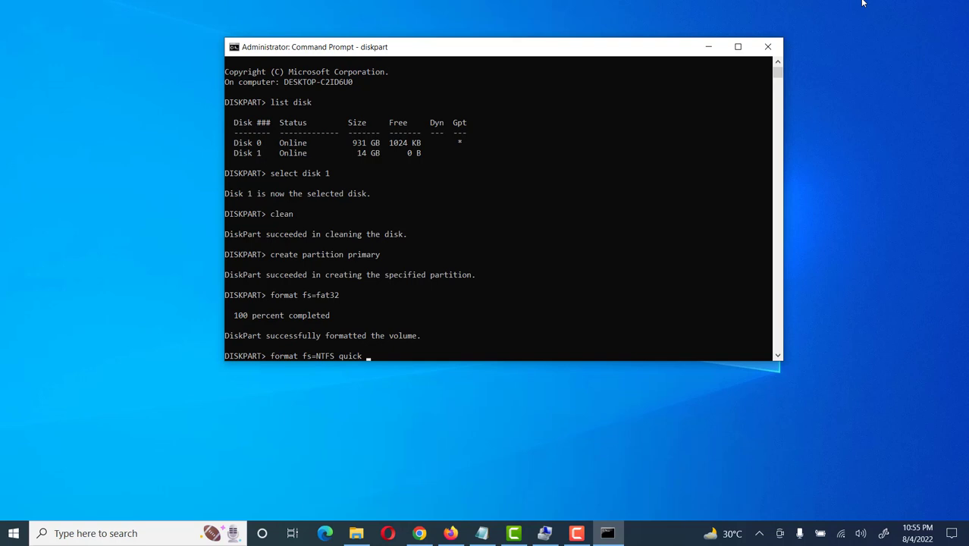
text(label=)
text(Data Drive)
text(")
key(Return)
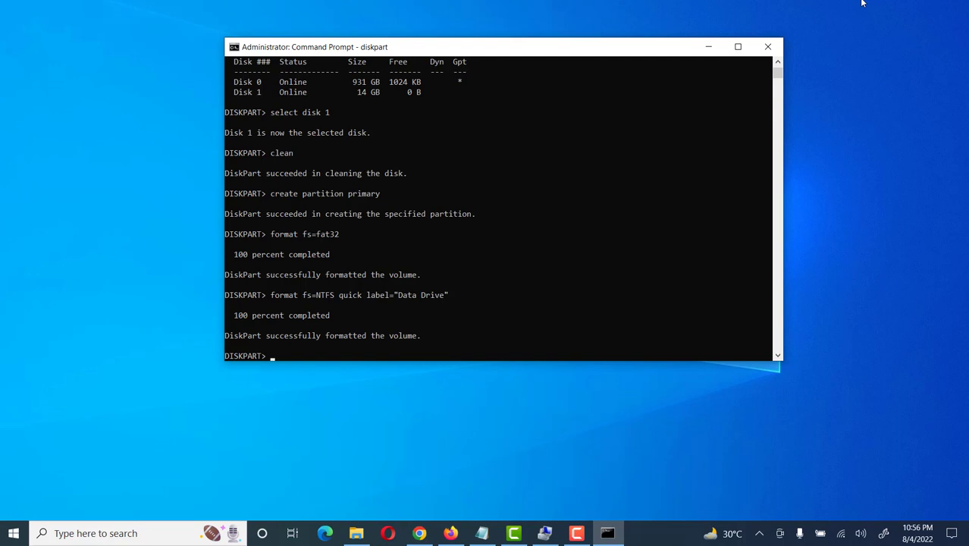
- Assign drive letter Z: to the formatted volume and check the drive under This PC in File Explorer
text(assign letter=Z)
text(:)
key(Return)
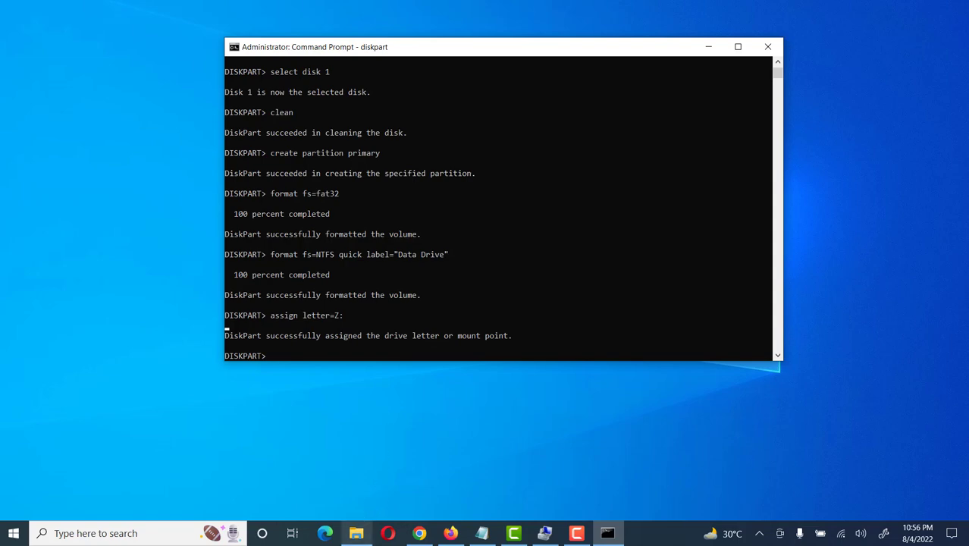
click(356, 534)
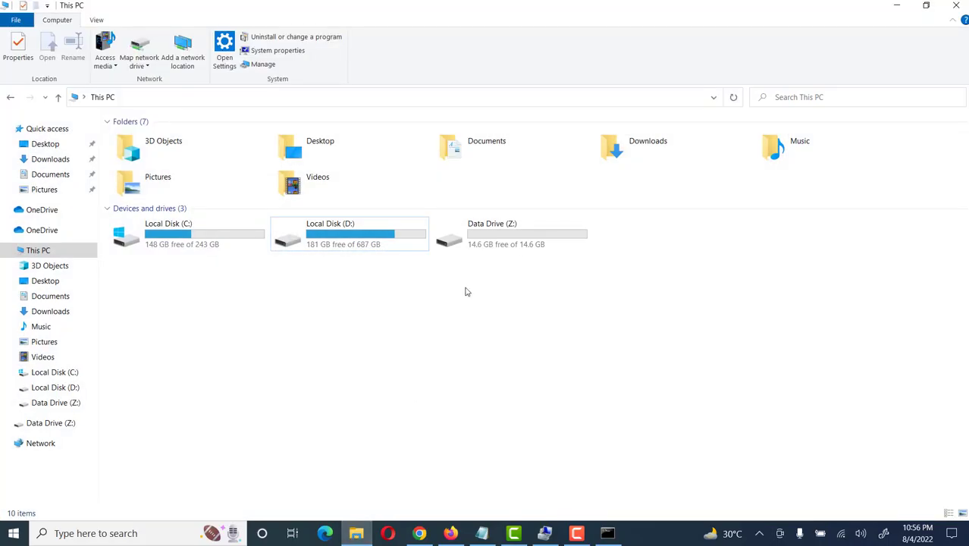
- Open the Data Drive (Z:) volume to examine its contents, and return to This PC with the drive deselected
double_click(505, 233)
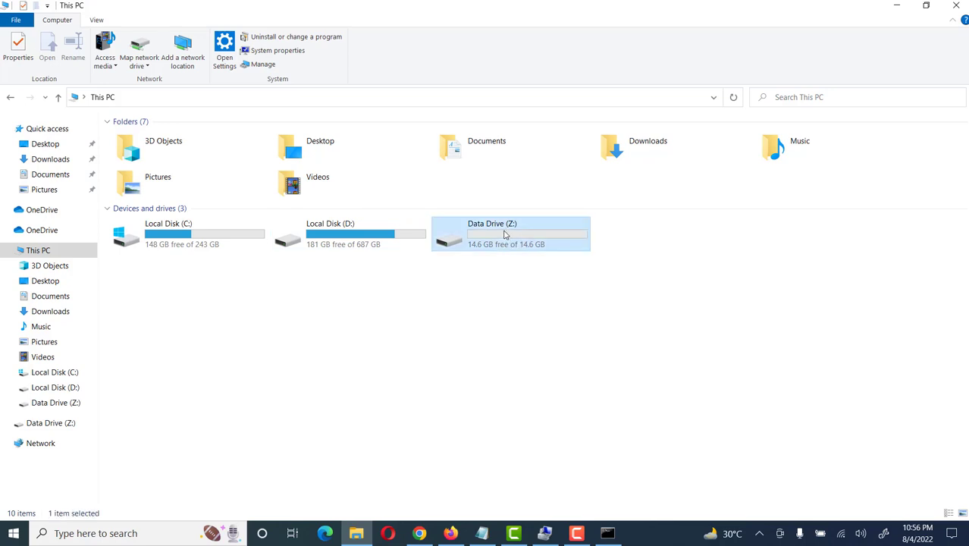
click(58, 97)
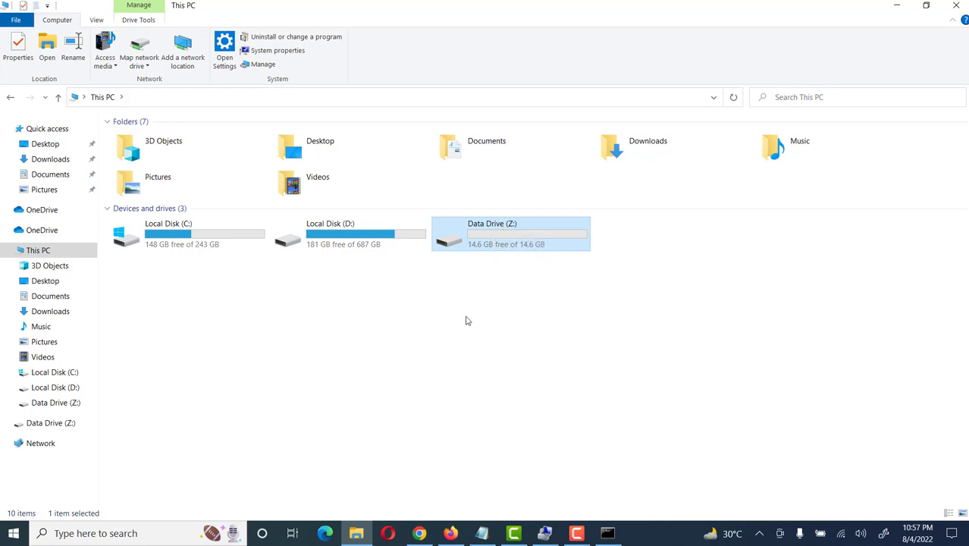
double_click(500, 231)
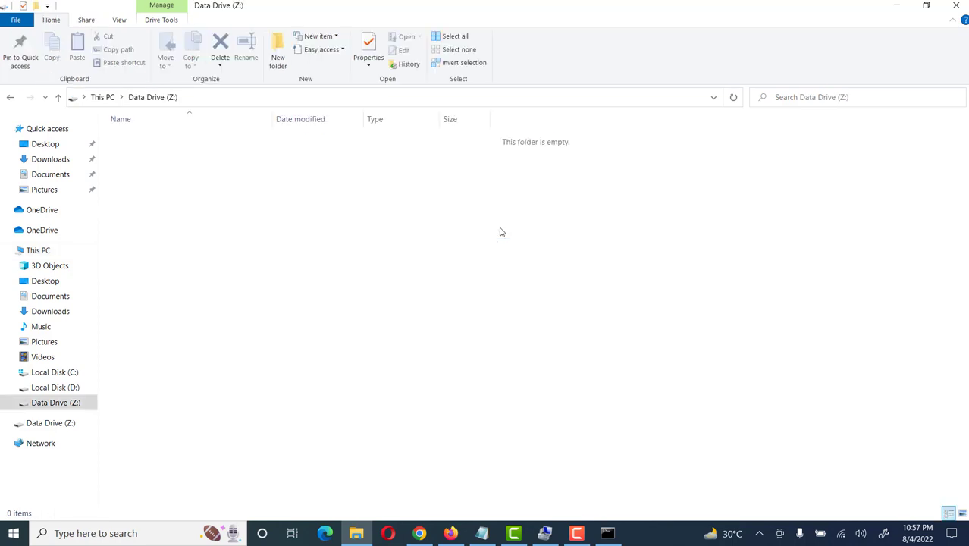
click(59, 99)
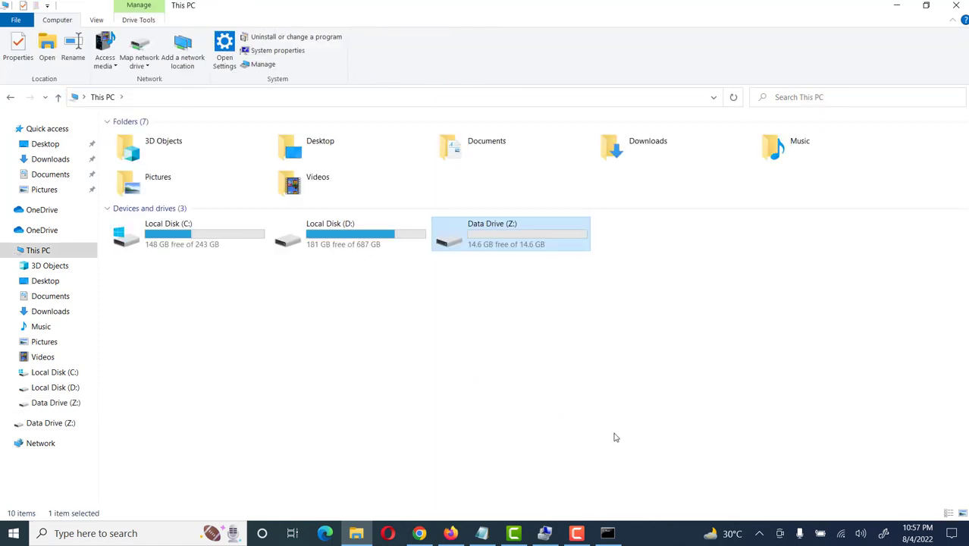
click(532, 321)
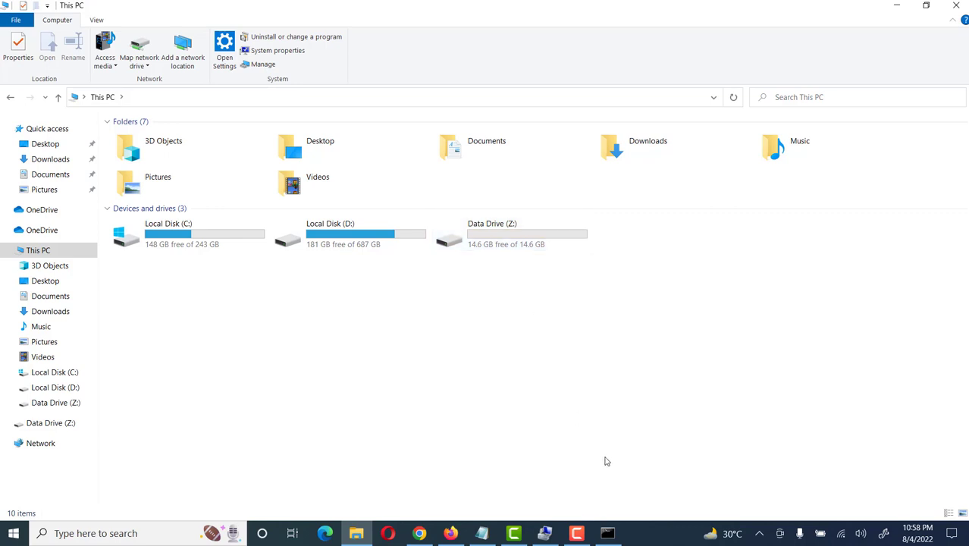
click(577, 533)
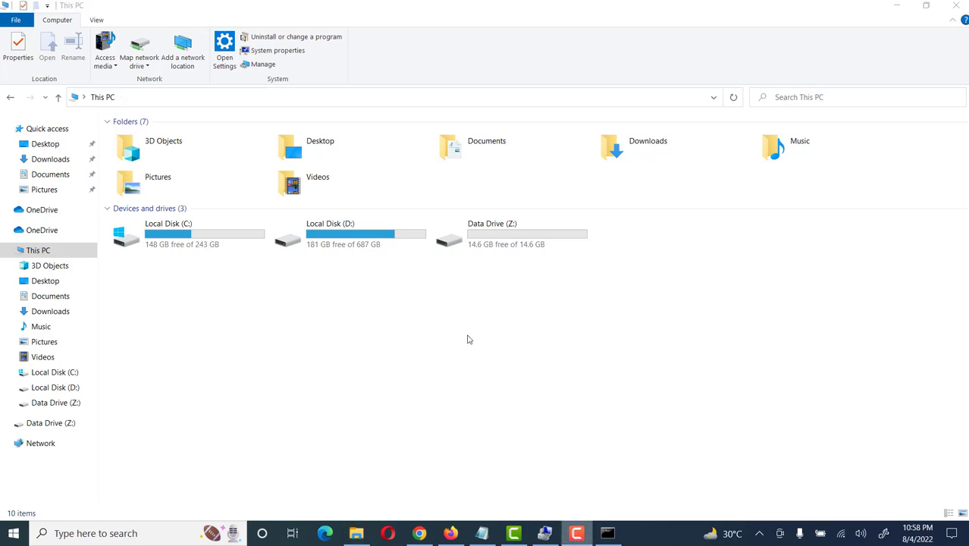